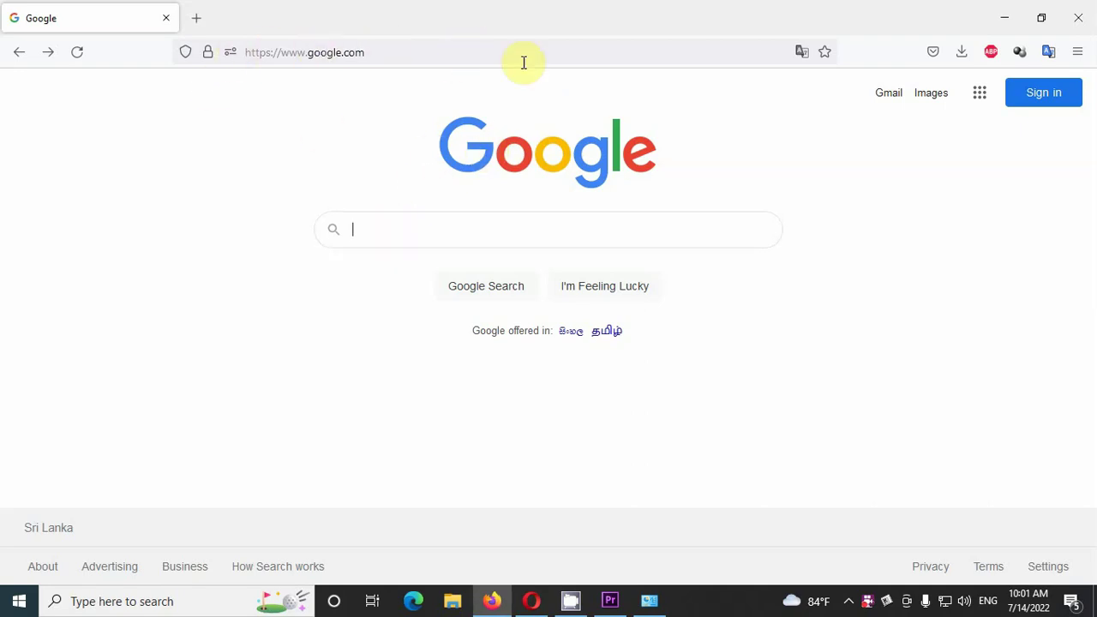
# Enter the query 'canon g1010 dr' into the Google search box.
pyautogui.write('canon g')
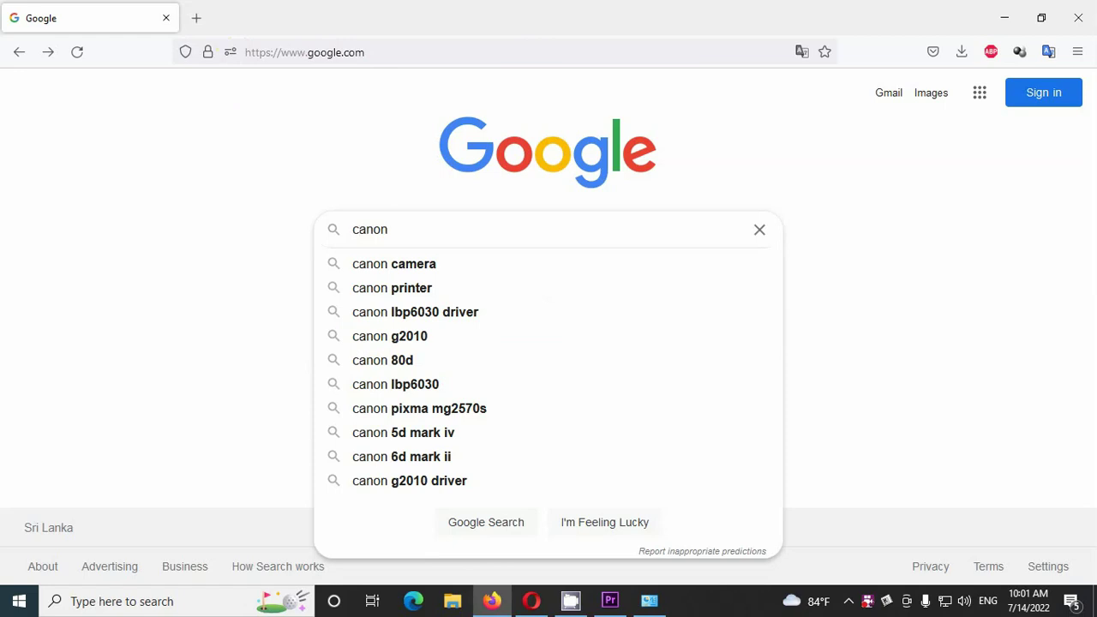
pyautogui.write('1010 driver')
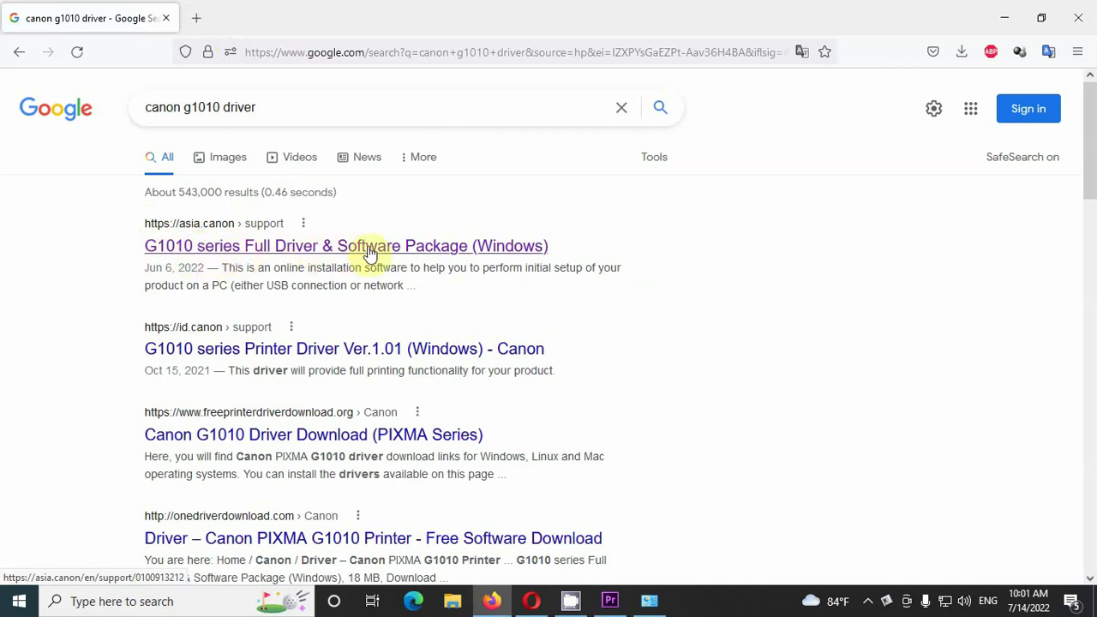
# Confirm Windows 11 support and download win-g1010-1_2-n_mcd.exe from the G1010 package page.
pyautogui.click(452, 251)
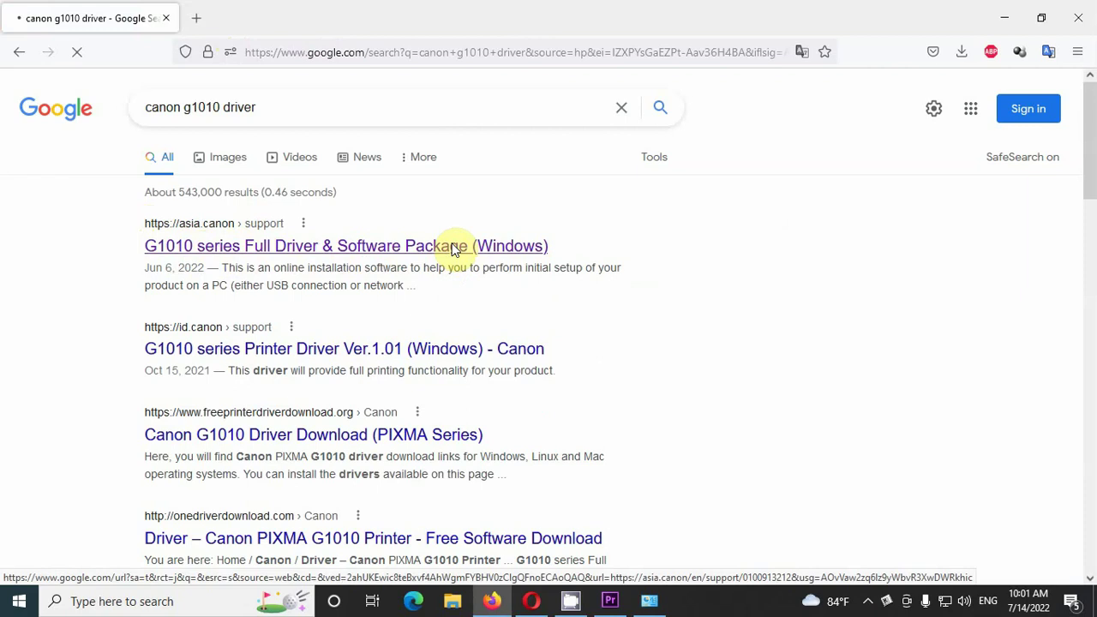
pyautogui.scroll(-2, 435, 360)
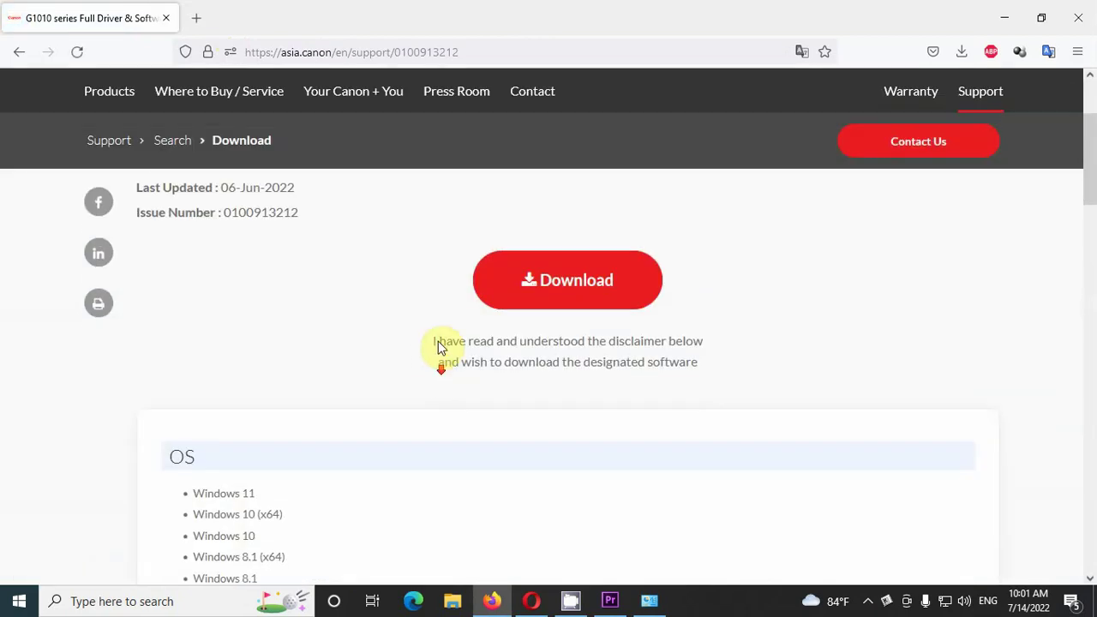
pyautogui.scroll(-1, 1091, 190)
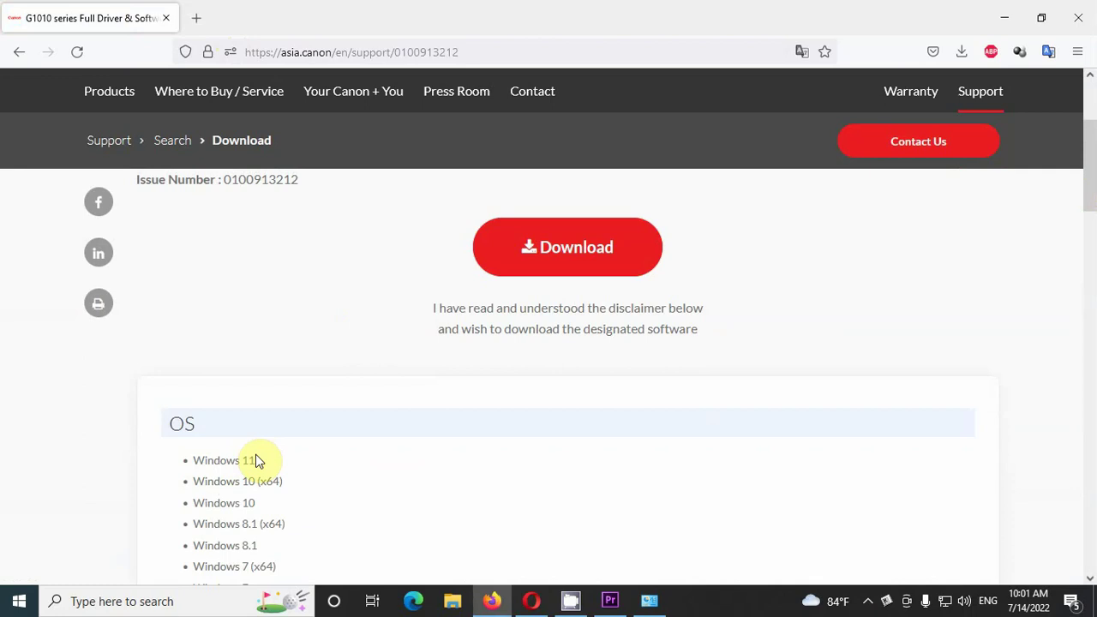
pyautogui.moveTo(256, 461); pyautogui.dragTo(195, 463)
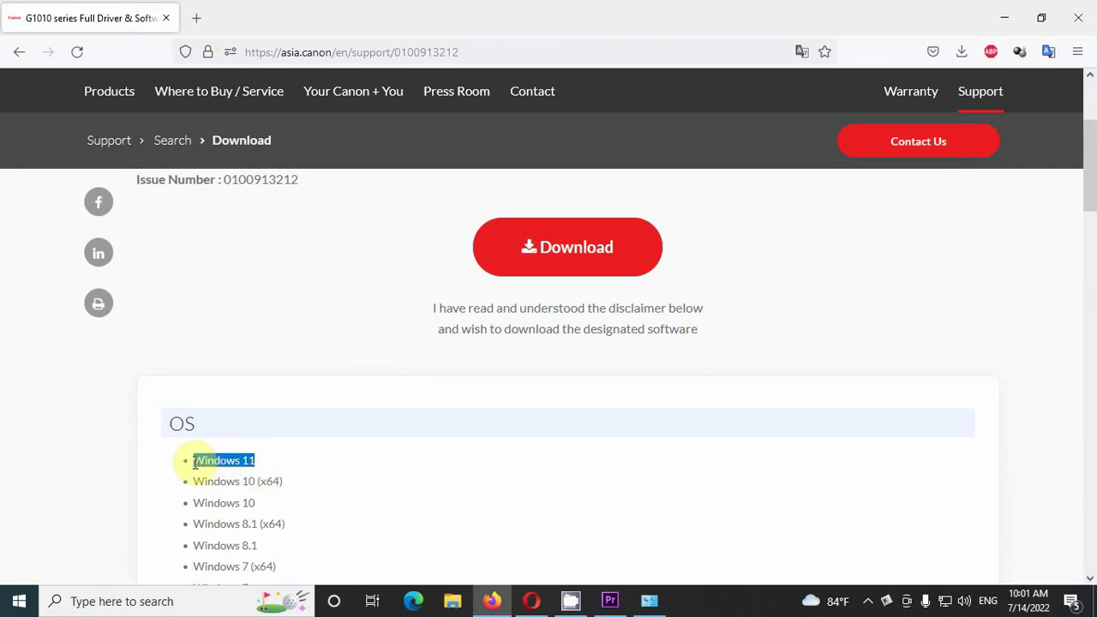
pyautogui.click(435, 403)
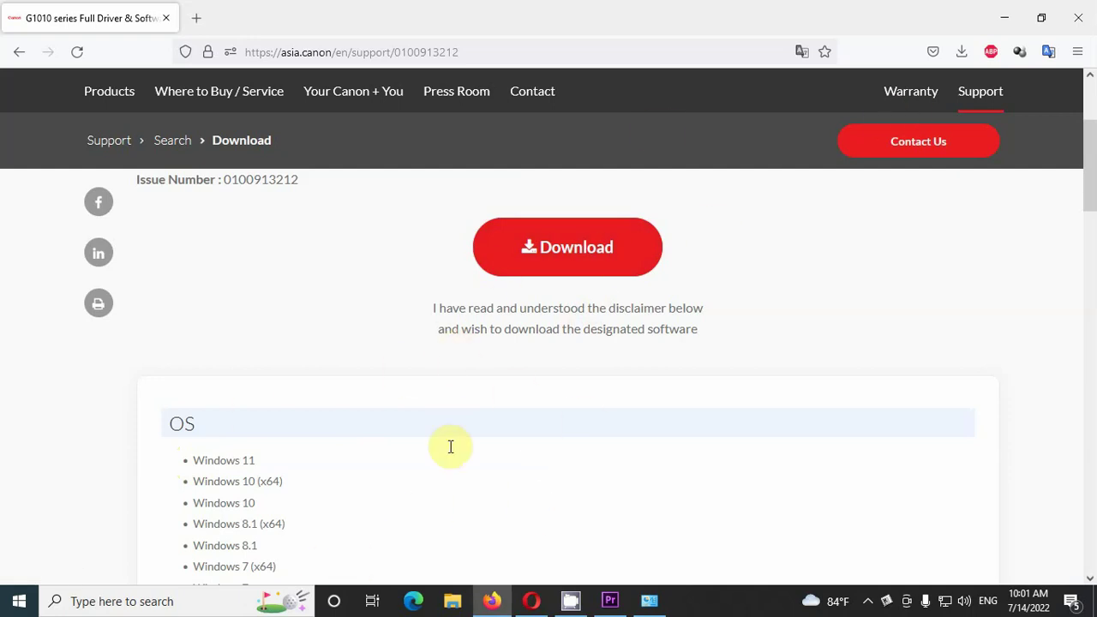
pyautogui.click(963, 53)
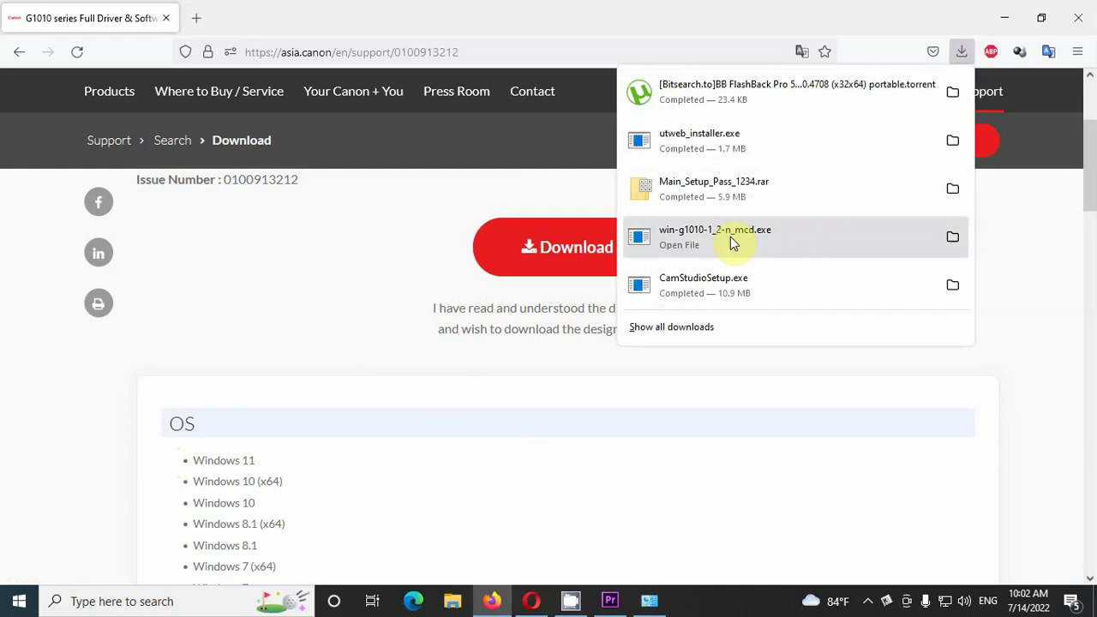
# Launch win-g1010-1_2-n_mcd.exe from the Firefox downloads list.
pyautogui.click(667, 247)
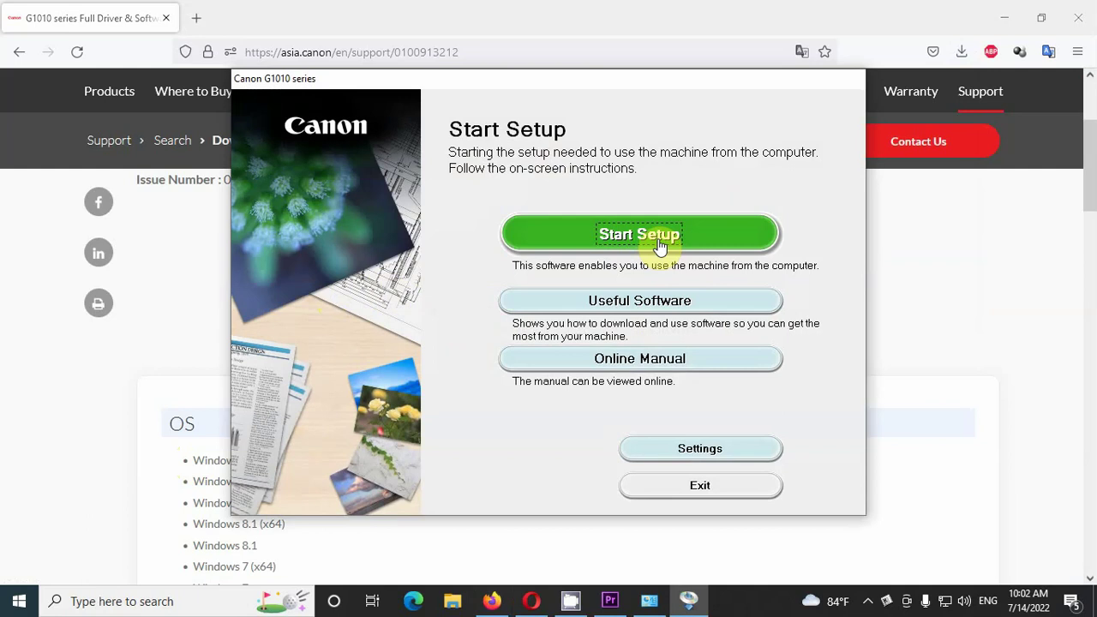
# Start the setup and continue past the security software notice.
pyautogui.click(659, 244)
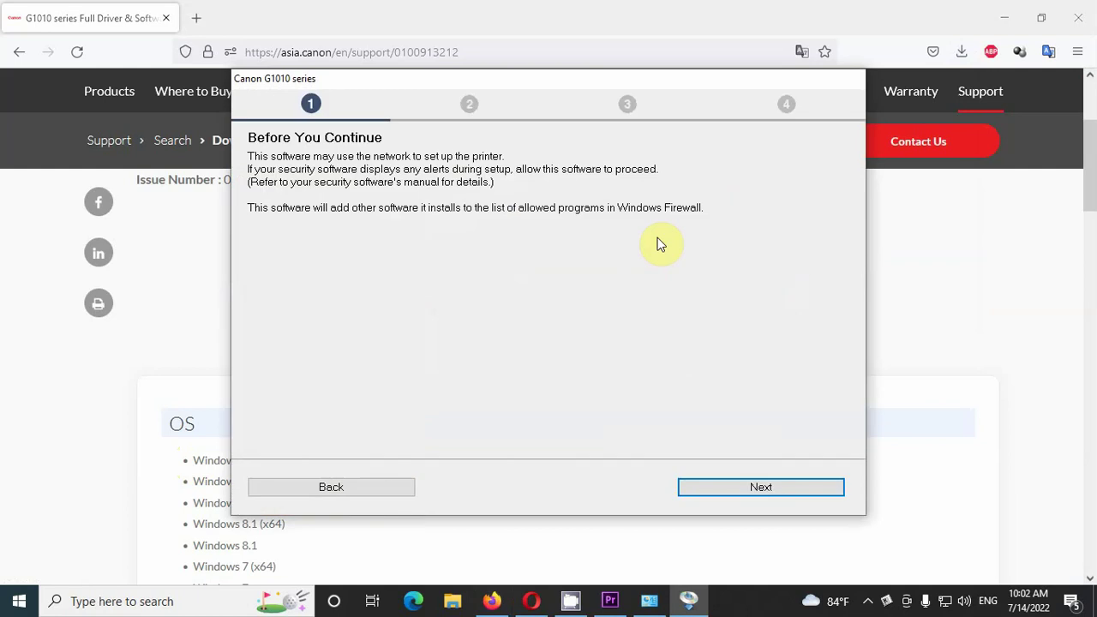
pyautogui.click(761, 489)
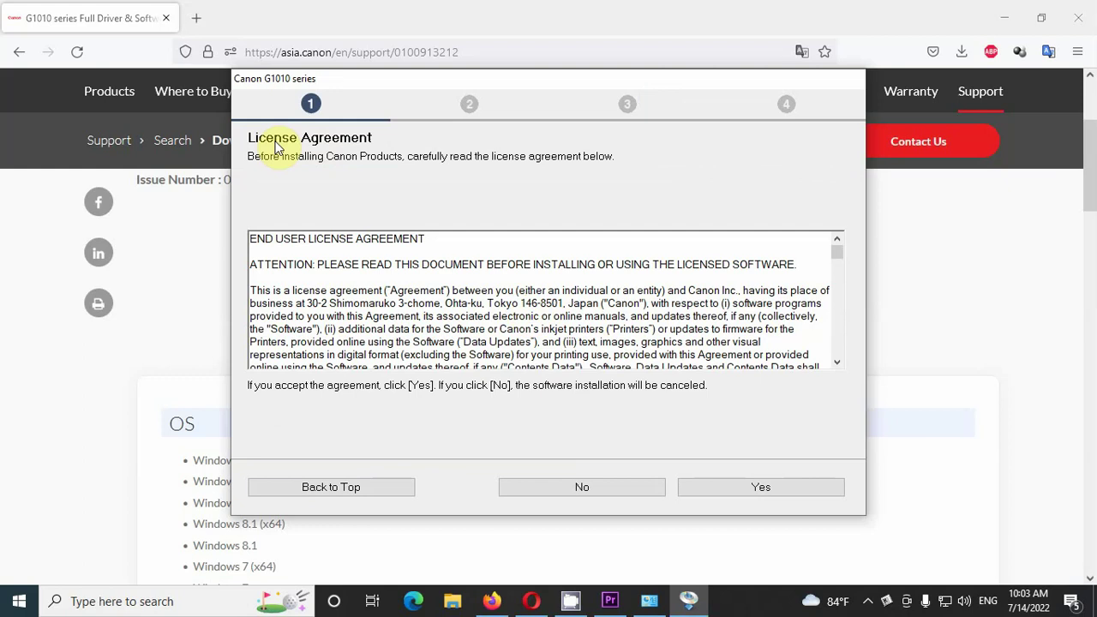
# Accept the license agreement and agree to send product usage information to Canon.
pyautogui.click(759, 488)
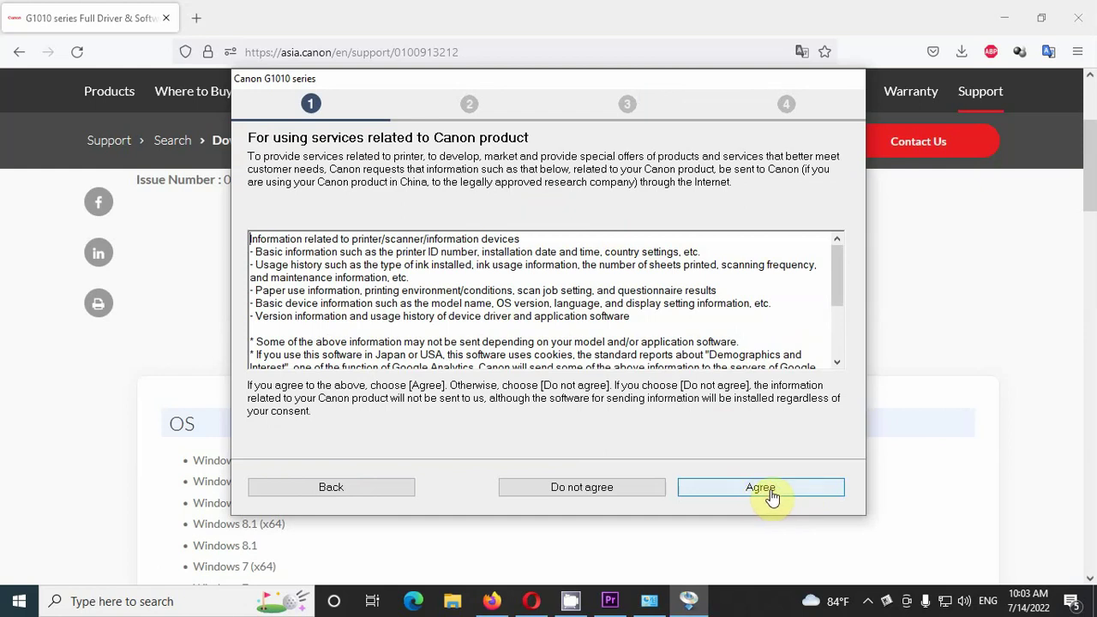
pyautogui.click(771, 492)
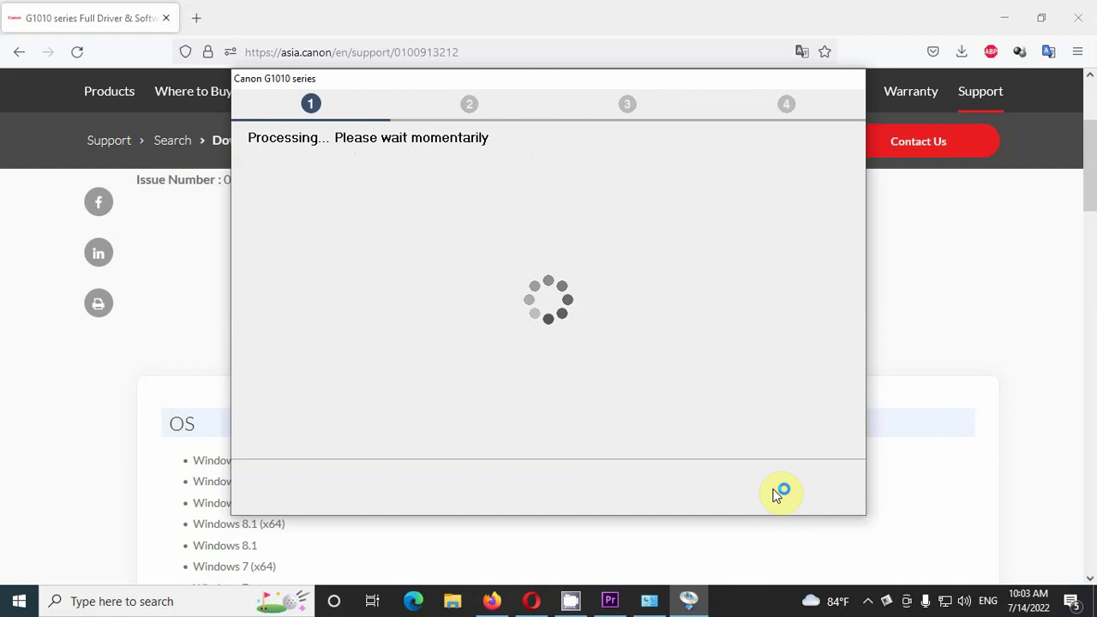